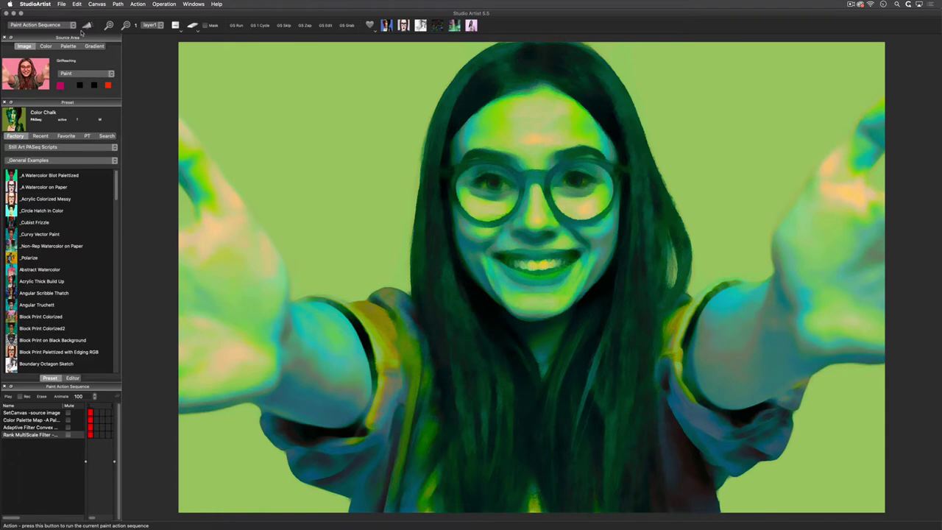
In the Movie preferences, set frame timing to MovieCodec FPS and both output and stream autowrite to 30 fps.
click(33, 5)
click(40, 25)
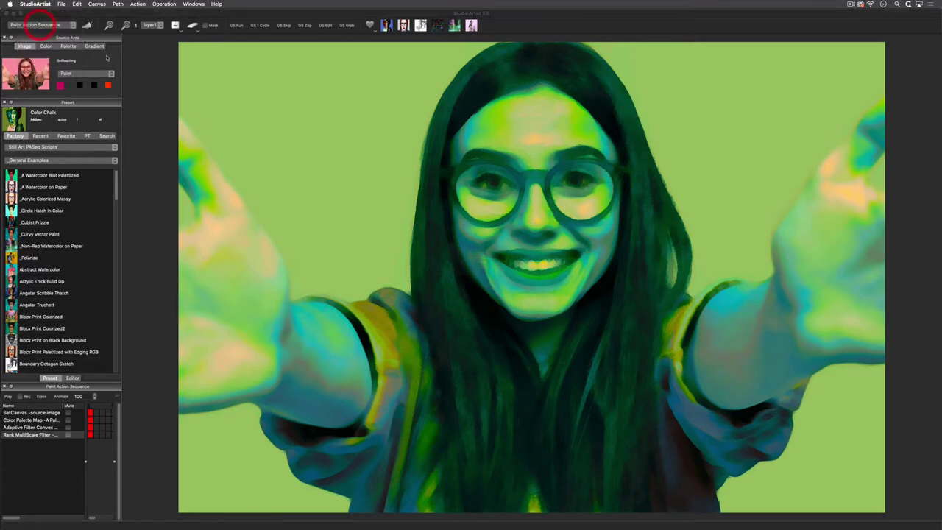
click(411, 181)
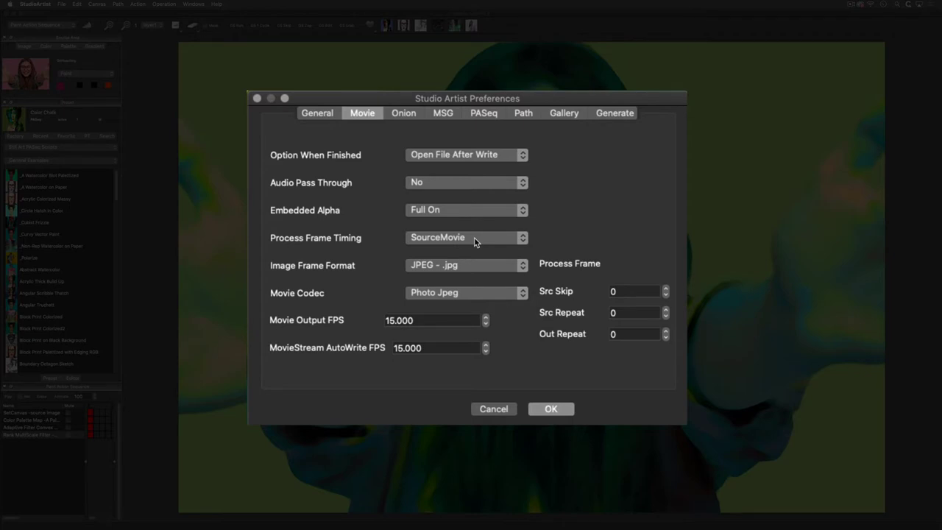
click(474, 239)
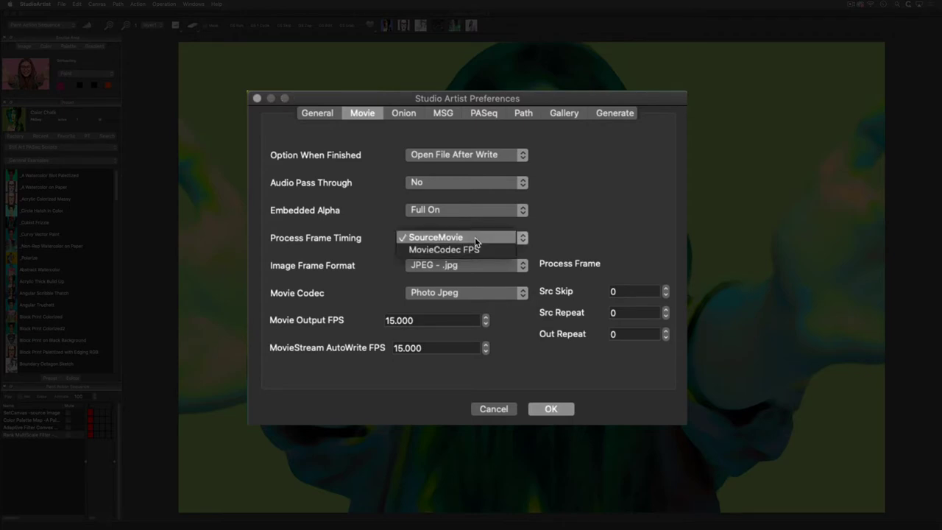
click(475, 250)
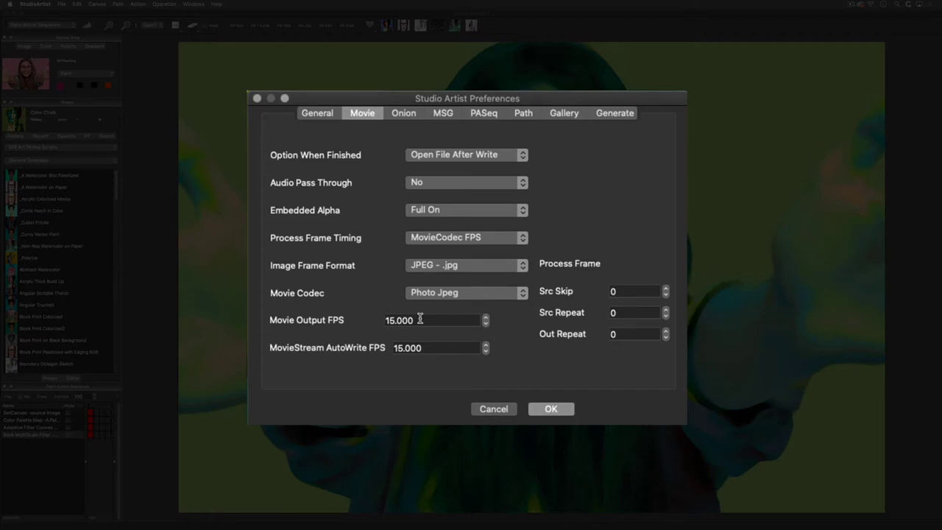
double_click(420, 318)
text(30)
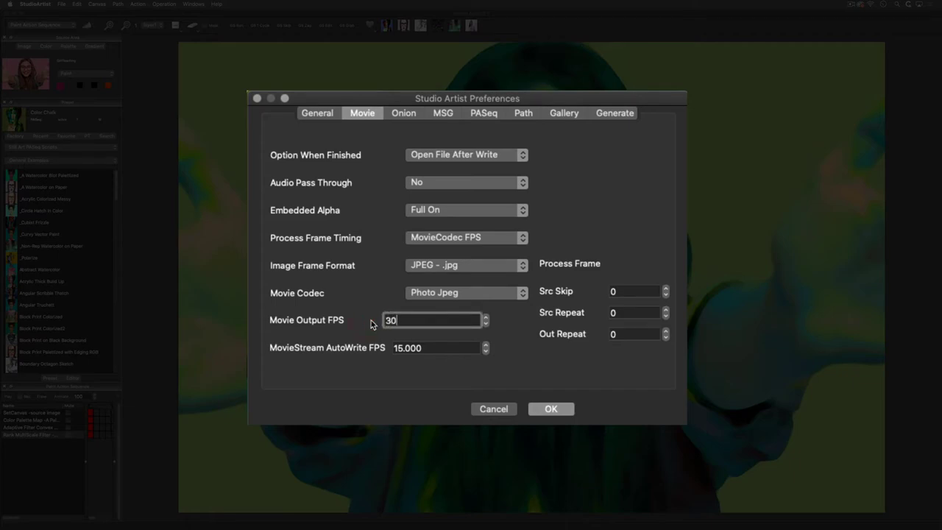
click(425, 348)
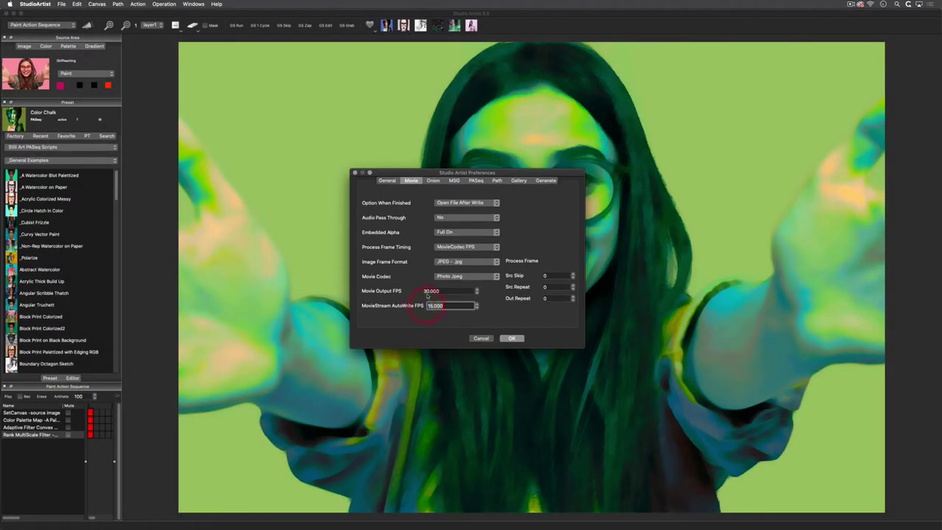
text(30)
click(511, 338)
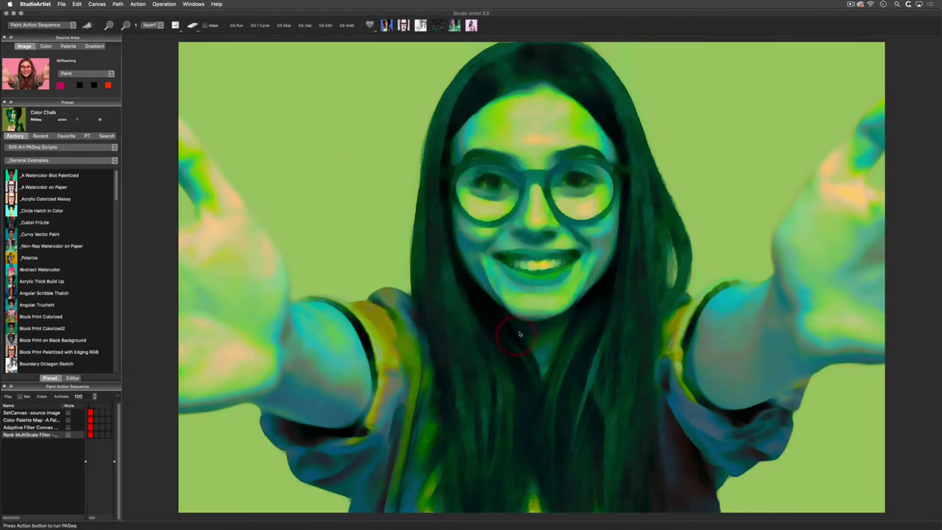
Bring up the File > Stream > Flags submenu listing the stream write flags.
click(62, 4)
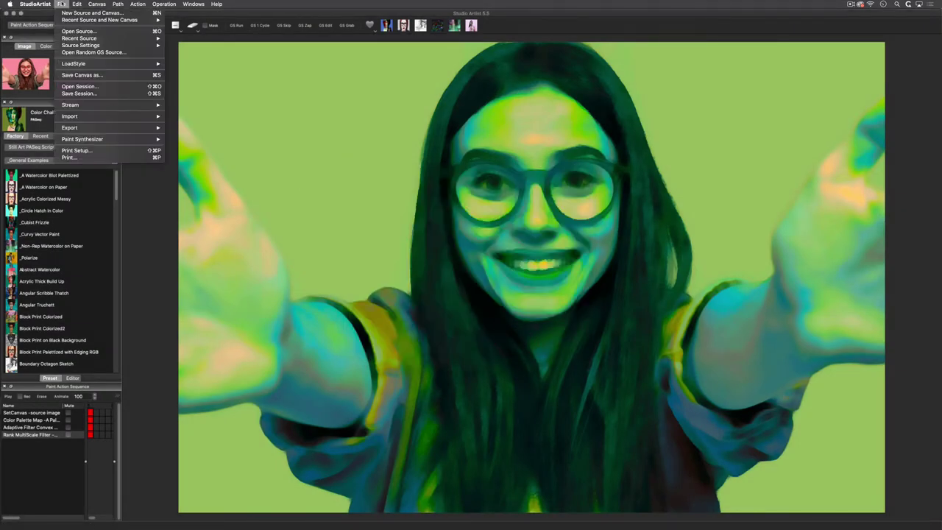
mouse_move(70, 106)
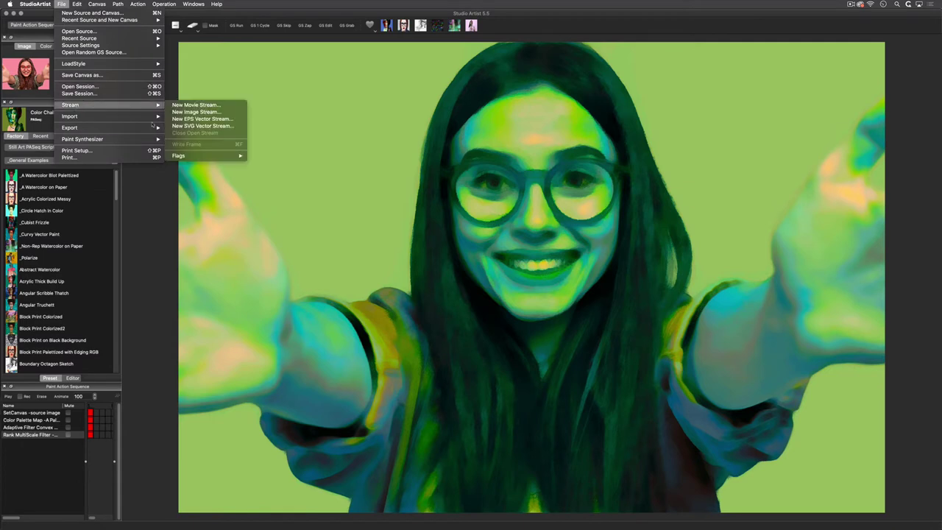
mouse_move(172, 156)
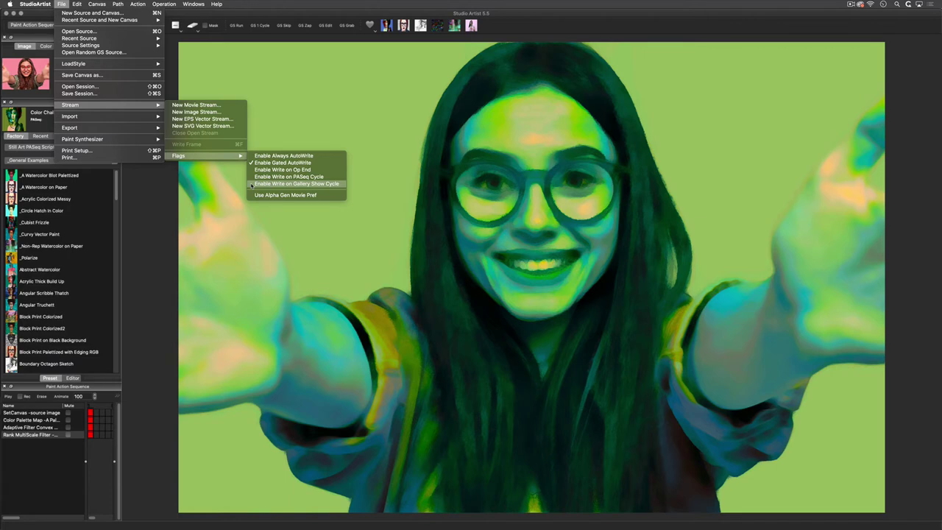
Enable Write on Gallery Show Cycle, then create a new movie stream saved as Stream1a.mov.
click(252, 184)
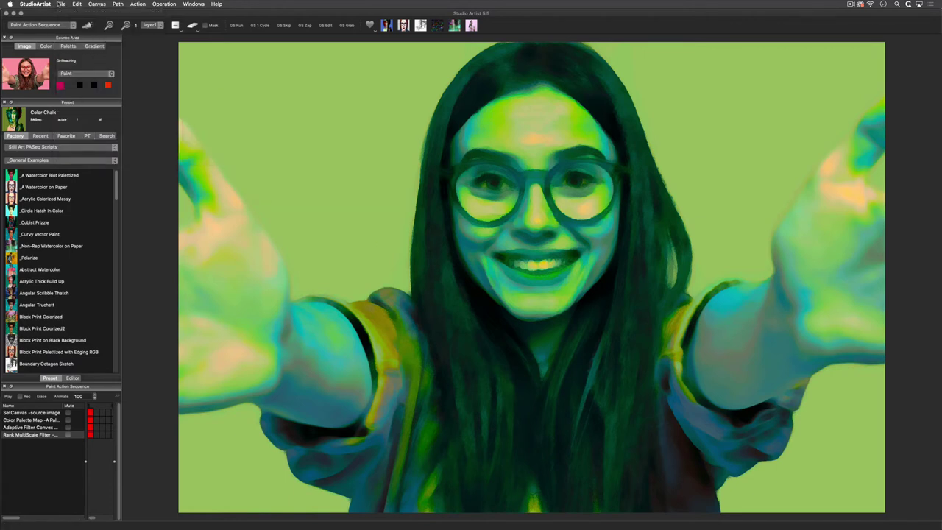
click(61, 3)
mouse_move(140, 105)
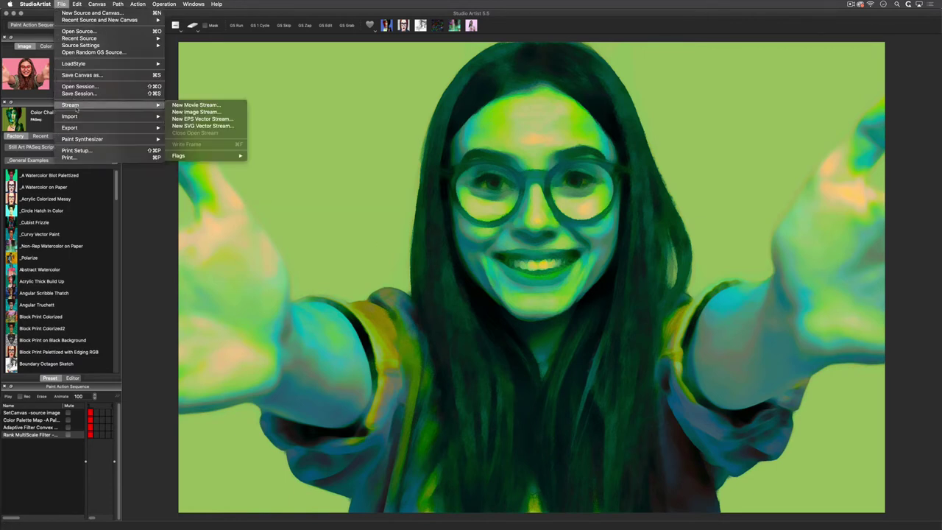
click(186, 106)
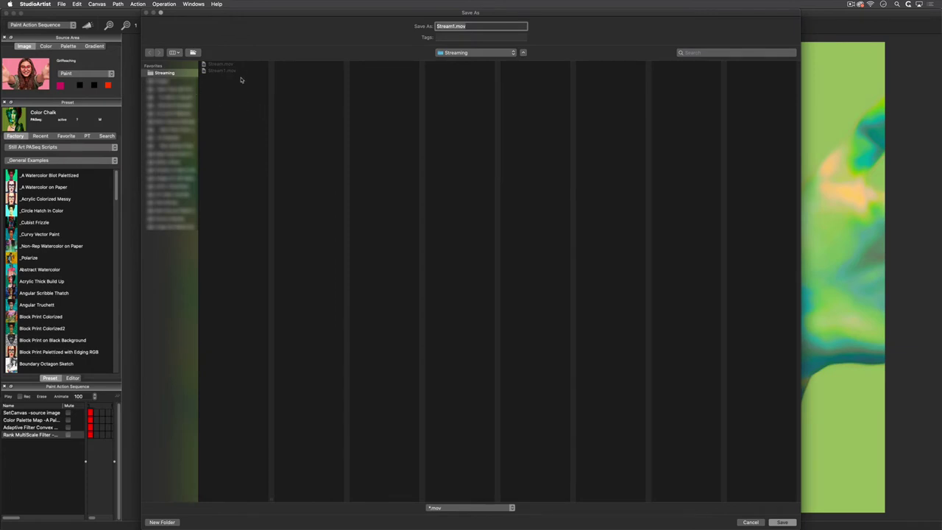
click(454, 26)
text(a)
click(782, 521)
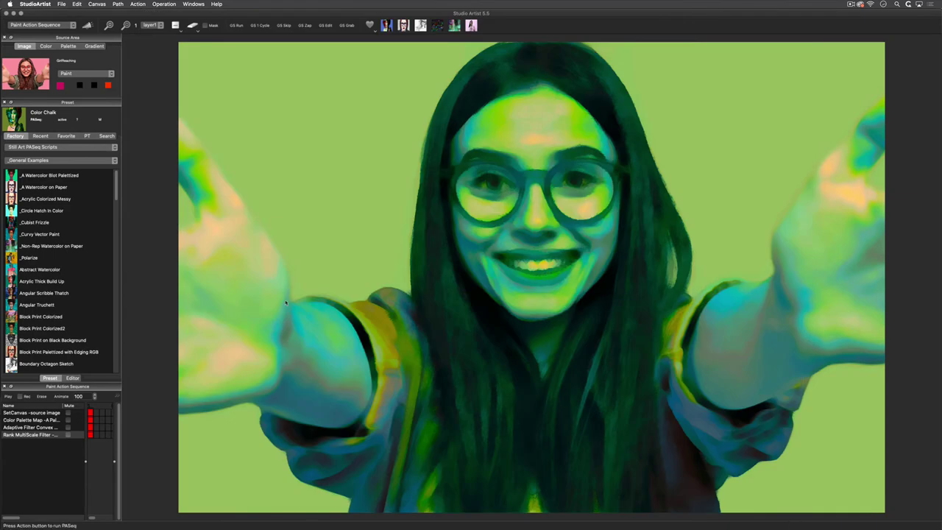
Repaint the portrait with the Angular Scribble Thatch preset and switch the operation mode to DualMode Paint.
click(64, 292)
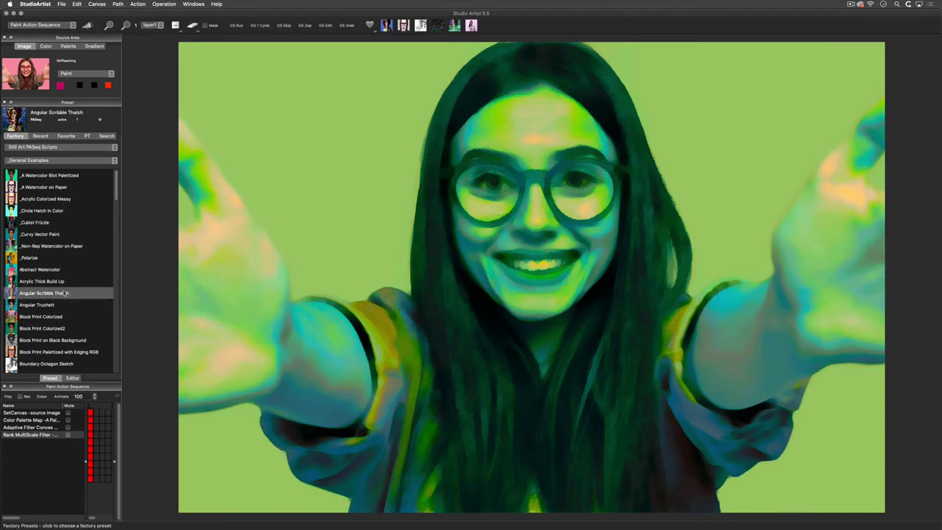
click(87, 25)
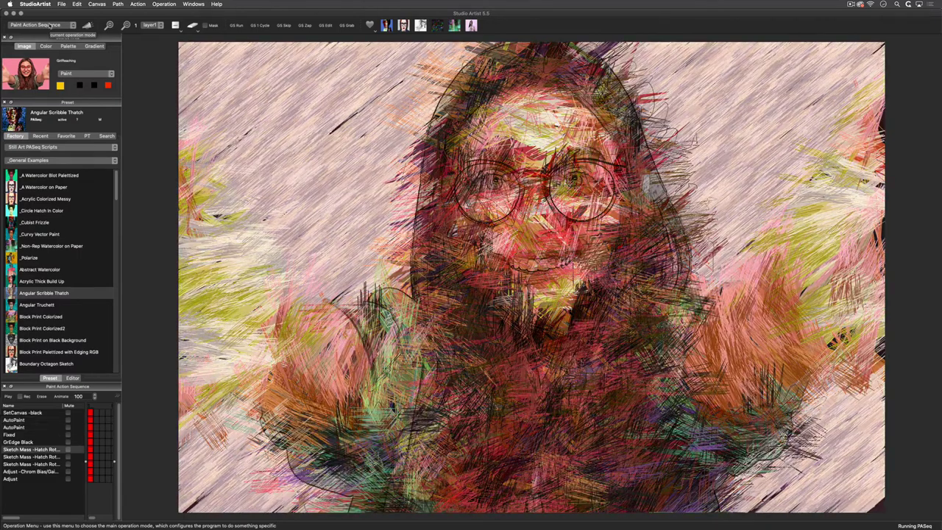
click(49, 25)
click(27, 59)
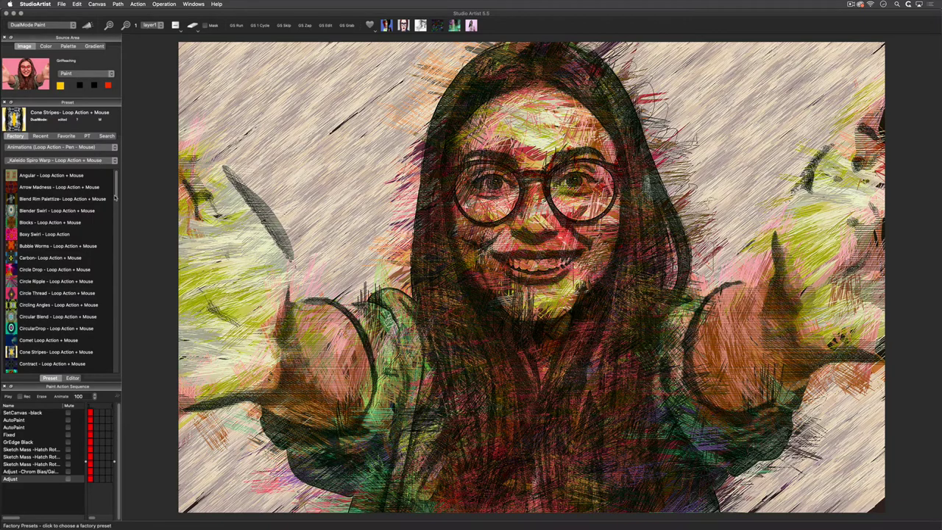
Run the Cone Stripes loop action animation, then switch to the Kaleido Diffuse 2 loop action.
click(37, 355)
click(138, 3)
click(142, 80)
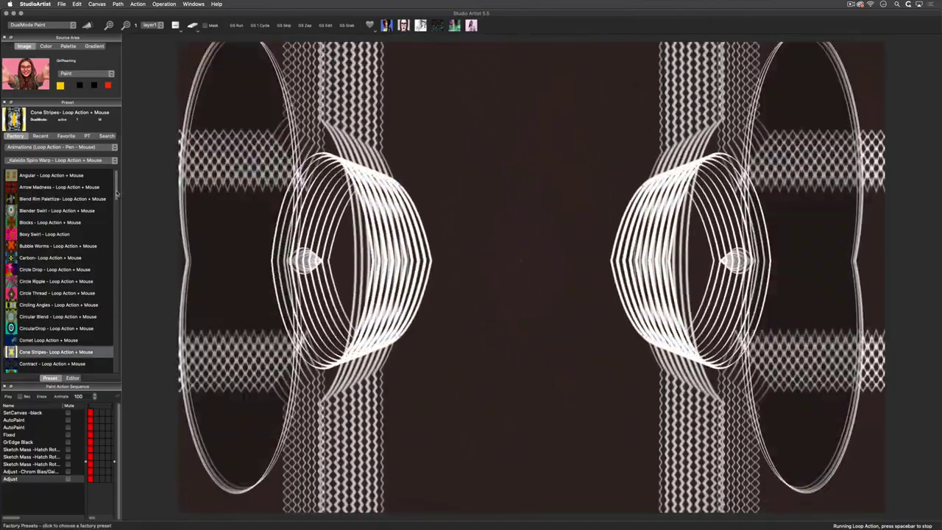
drag(117, 191, 105, 293)
scroll(88, 272, up, 3)
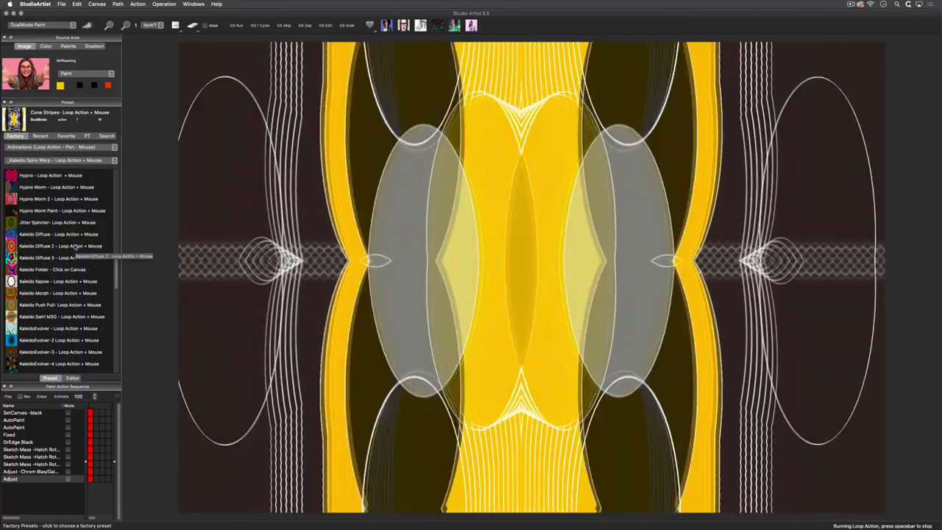
click(77, 245)
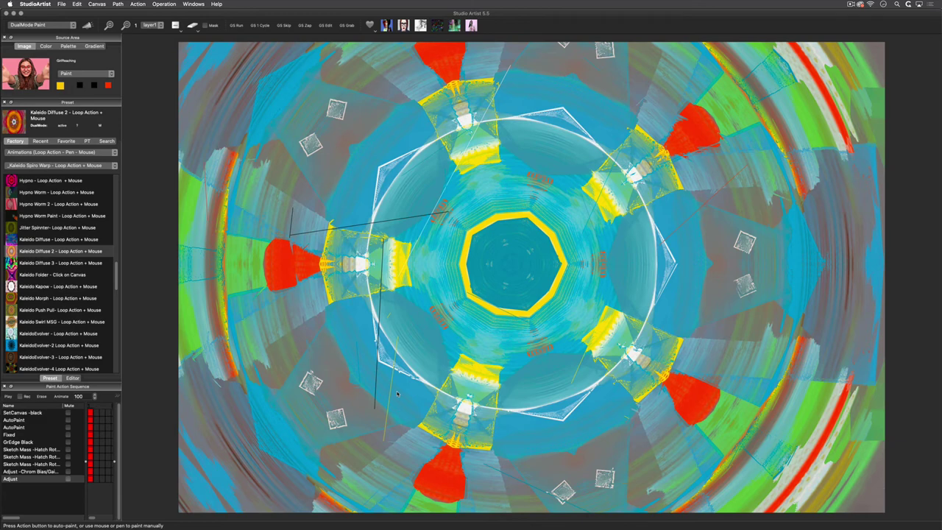
Close the open movie stream from the File > Stream menu.
click(61, 4)
mouse_move(110, 104)
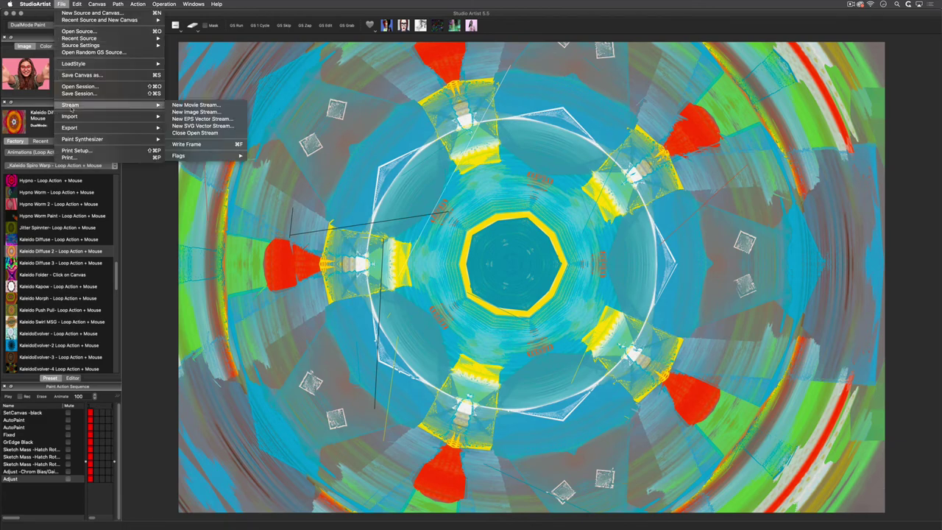
click(186, 134)
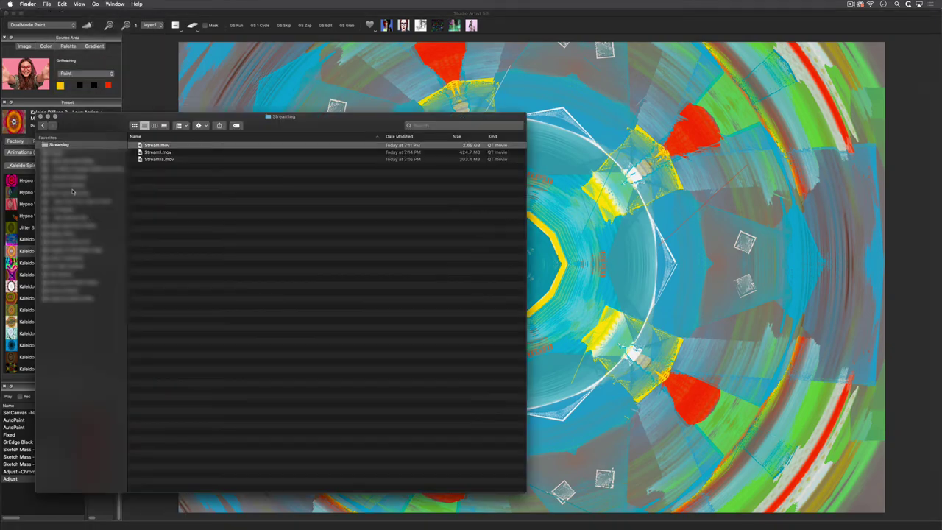
Open Stream1a.mov from the Streaming folder and play it in QuickTime Player.
click(160, 160)
double_click(160, 160)
click(372, 404)
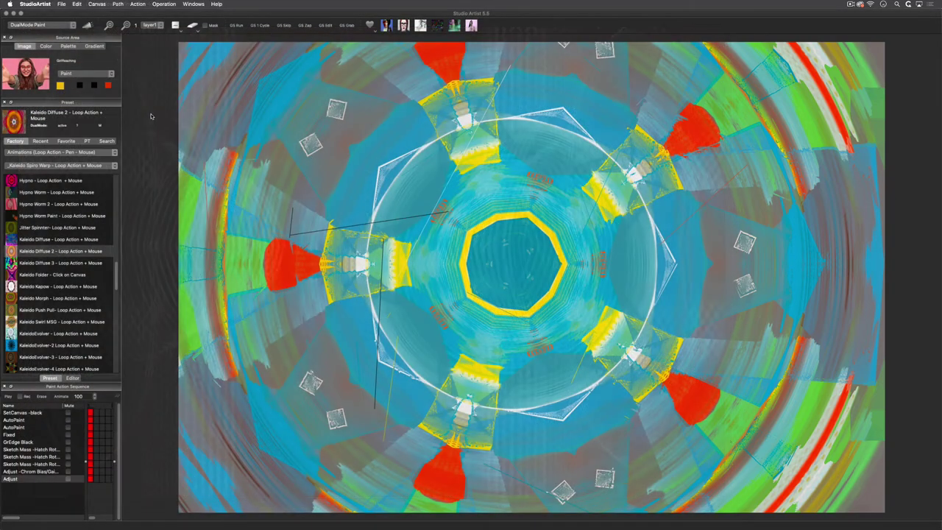
Show the File > Stream menu's movie, image, EPS and SVG stream options.
click(61, 3)
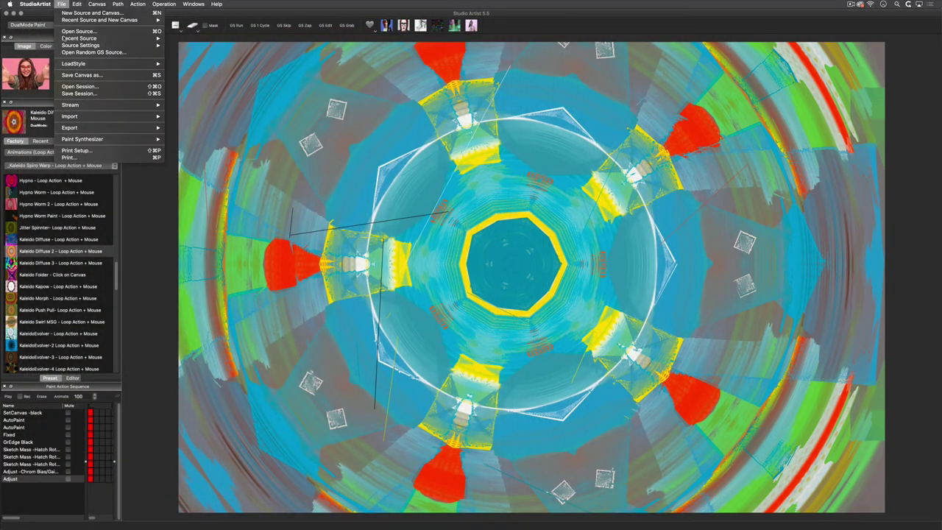
mouse_move(81, 104)
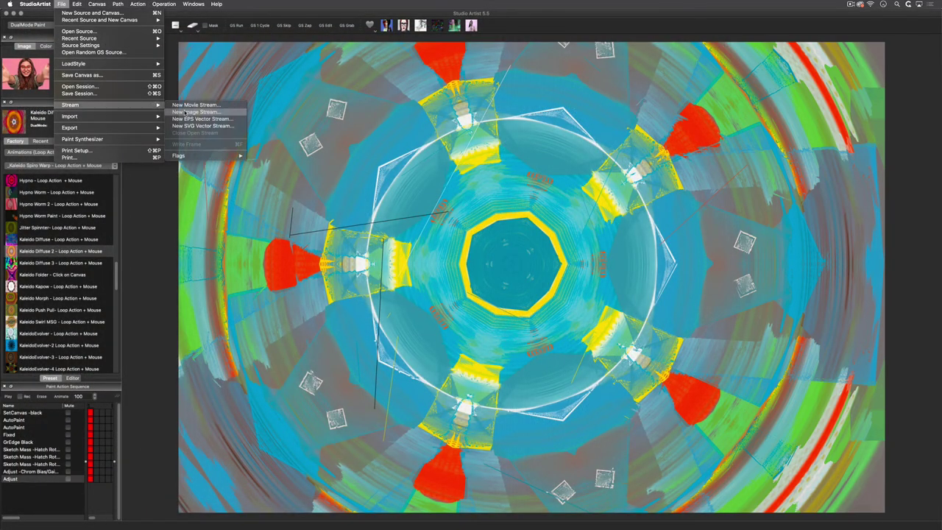